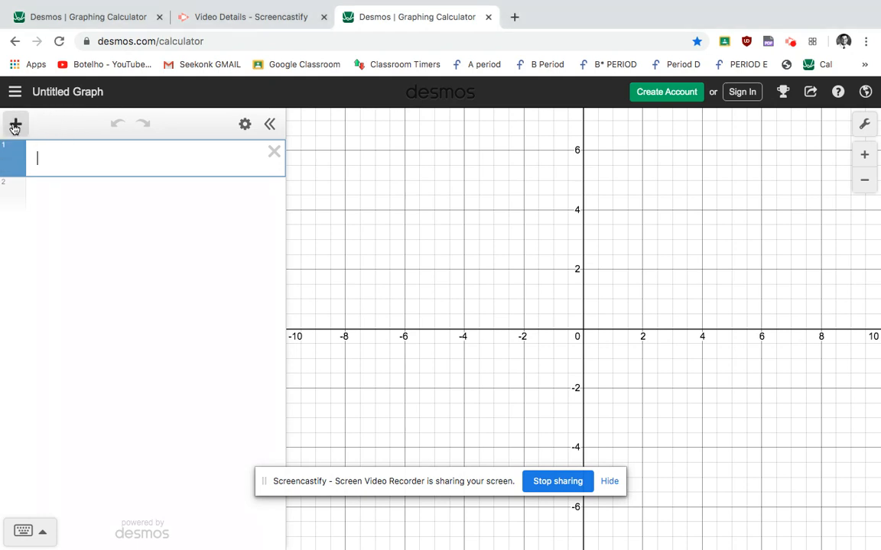
# Step: Add an empty table and, below it, enter the expression y = 4x^2 + 8x + 3 with its graph hidden
pyautogui.click(17, 125)
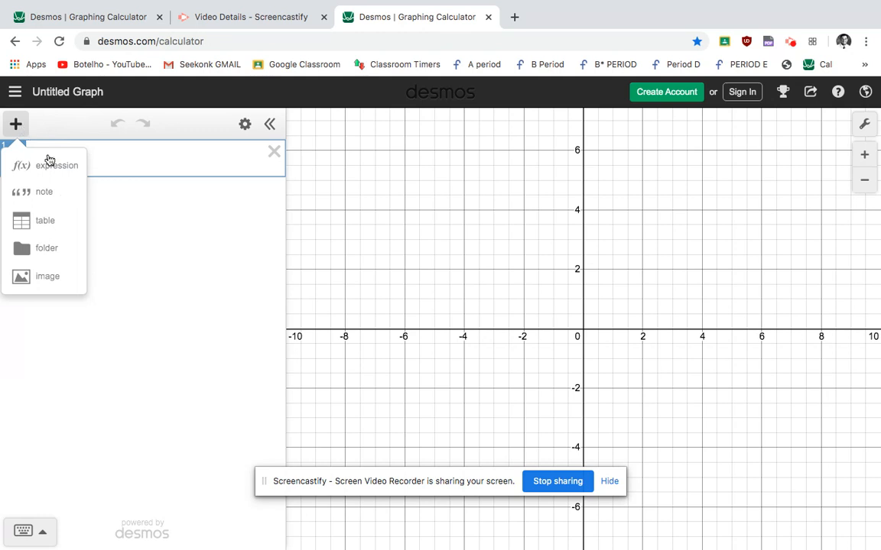
pyautogui.click(48, 221)
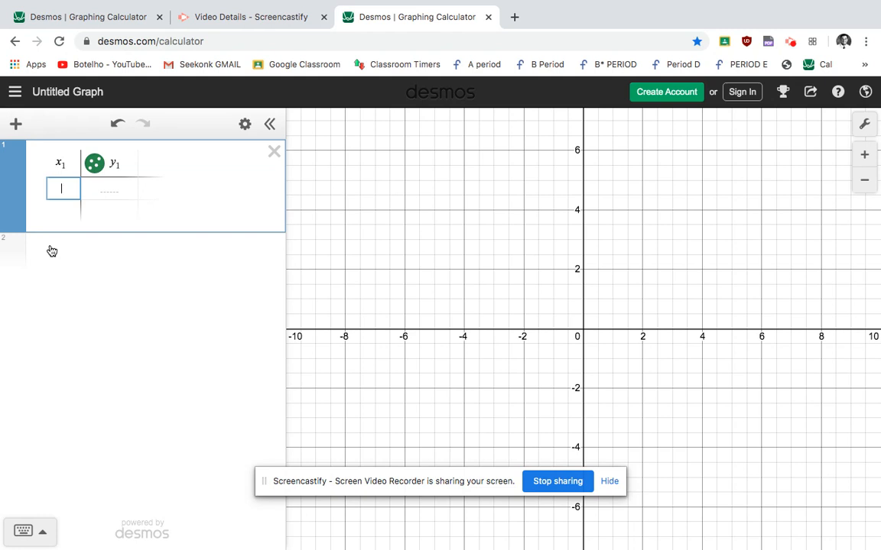
pyautogui.click(51, 250)
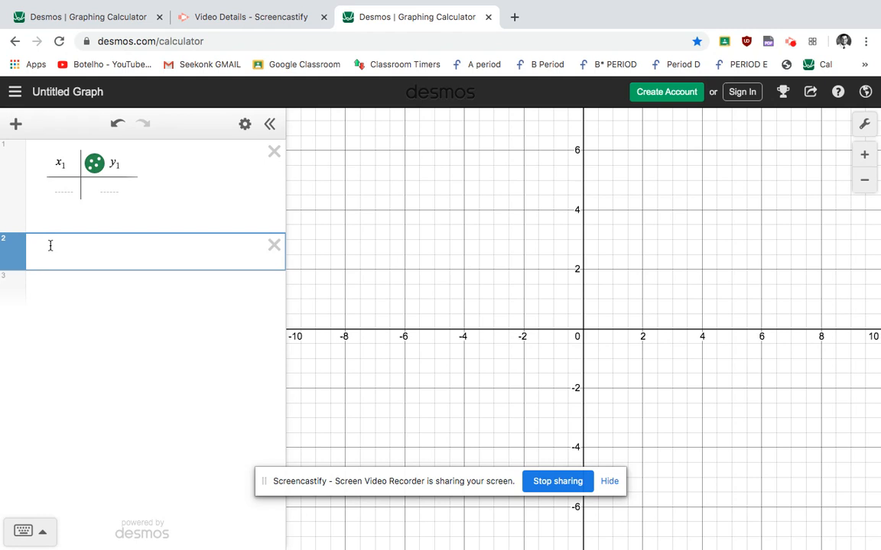
pyautogui.write('y=4x')
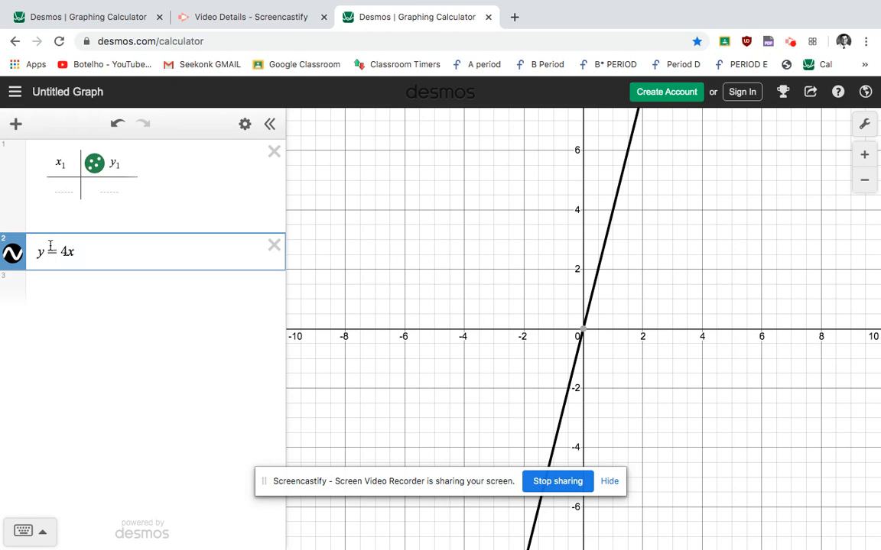
pyautogui.click(23, 260)
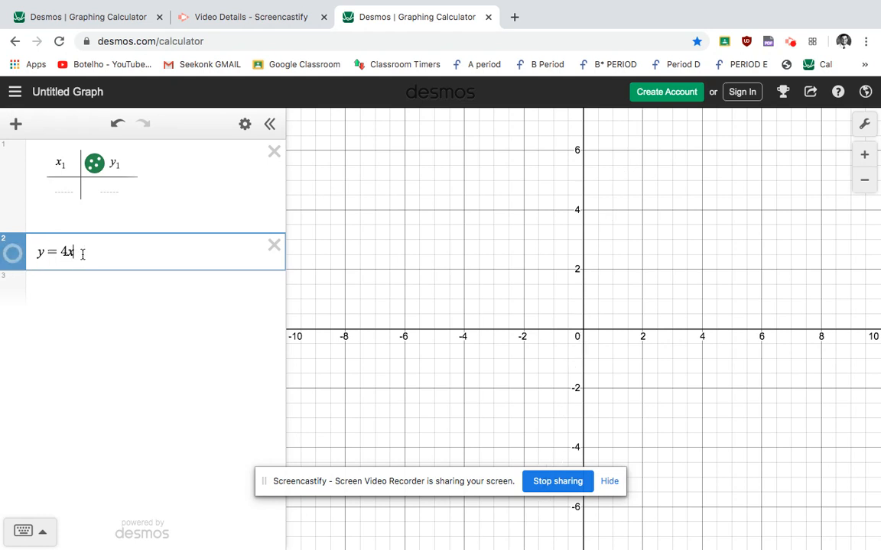
pyautogui.write('^2')
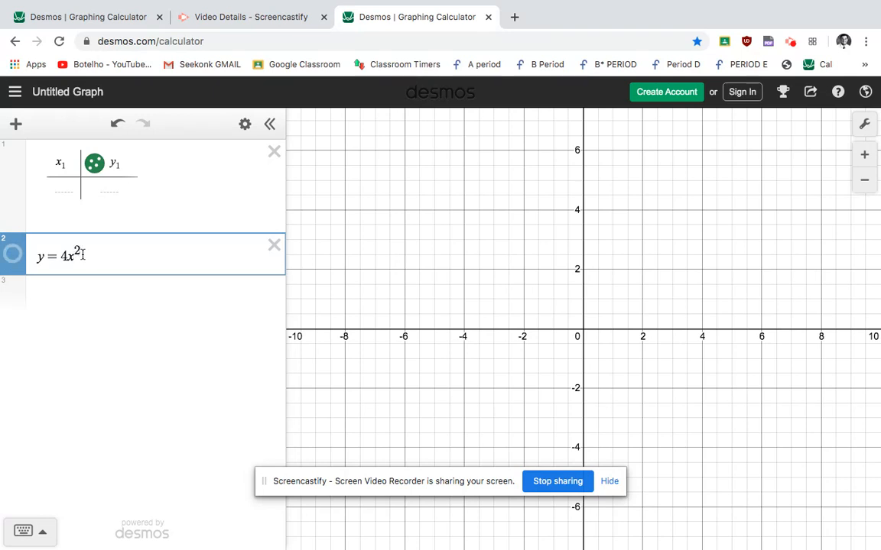
pyautogui.press('Right')
pyautogui.write('+ 8x + 3')
pyautogui.scroll(5, 129, 256)
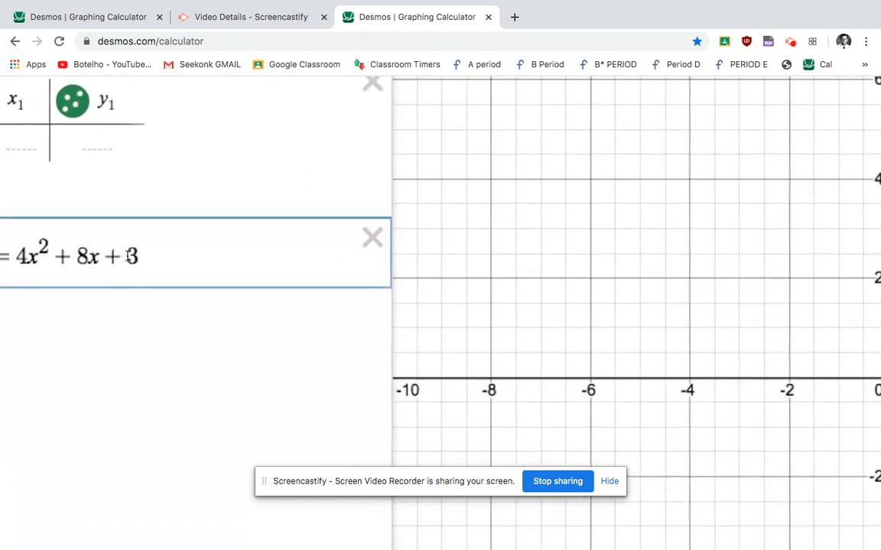
pyautogui.scroll(-5, 129, 257)
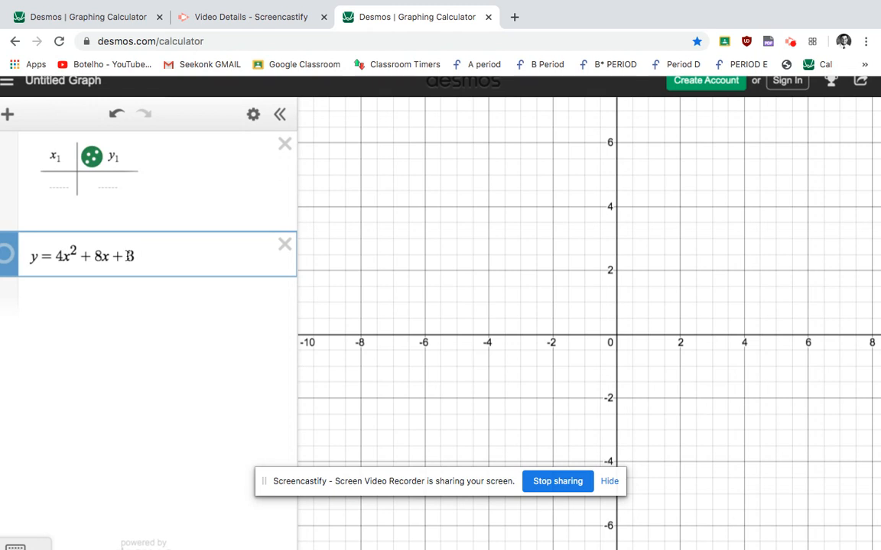
# Step: Enter the y-intercept in the table's first row as x = 0 and y = 3
pyautogui.click(62, 189)
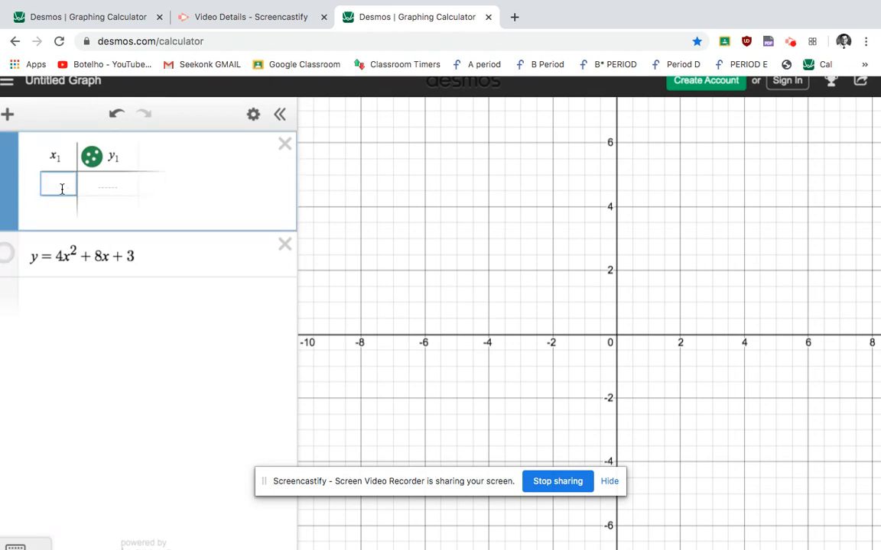
pyautogui.write('0')
pyautogui.click(108, 183)
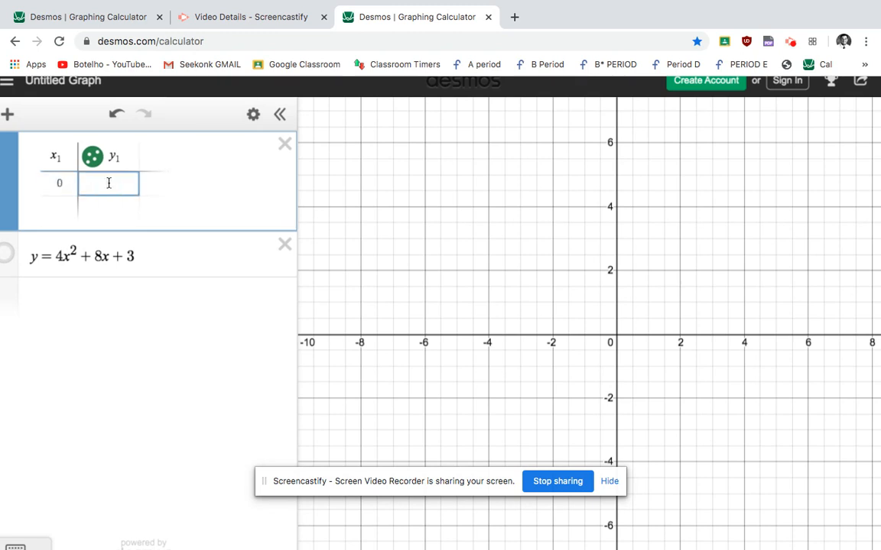
pyautogui.write('3')
pyautogui.moveTo(620, 298); pyautogui.dragTo(579, 303)
pyautogui.click(70, 206)
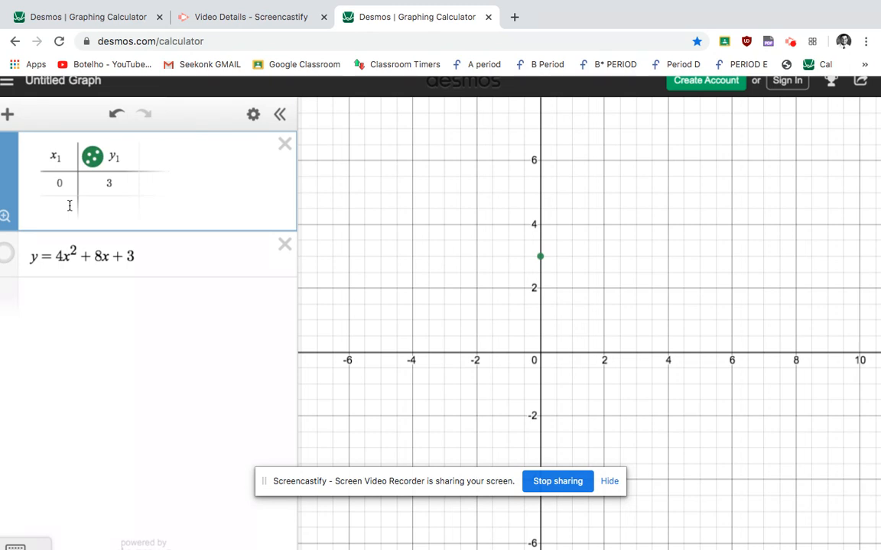
# Step: Add the axis of symmetry x = -1 as a new expression below the quadratic equation
pyautogui.click(40, 293)
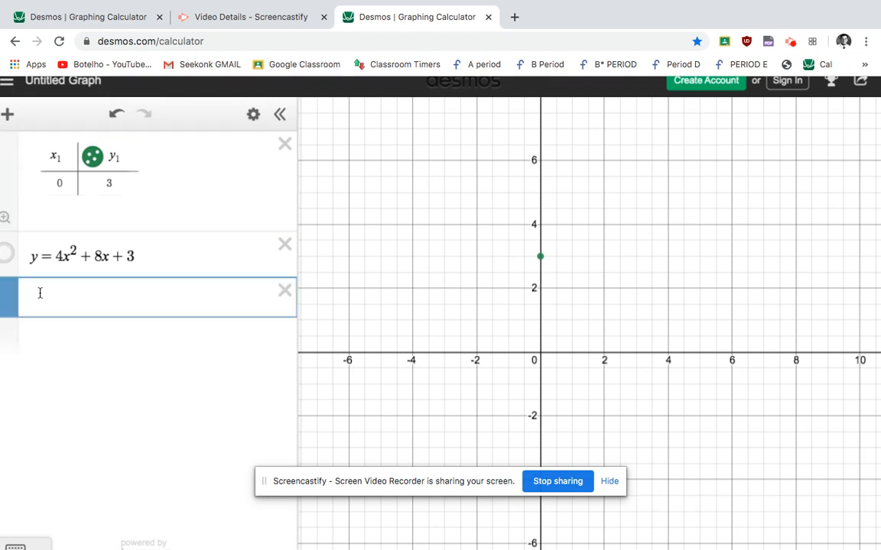
pyautogui.write('x=-')
pyautogui.write('1')
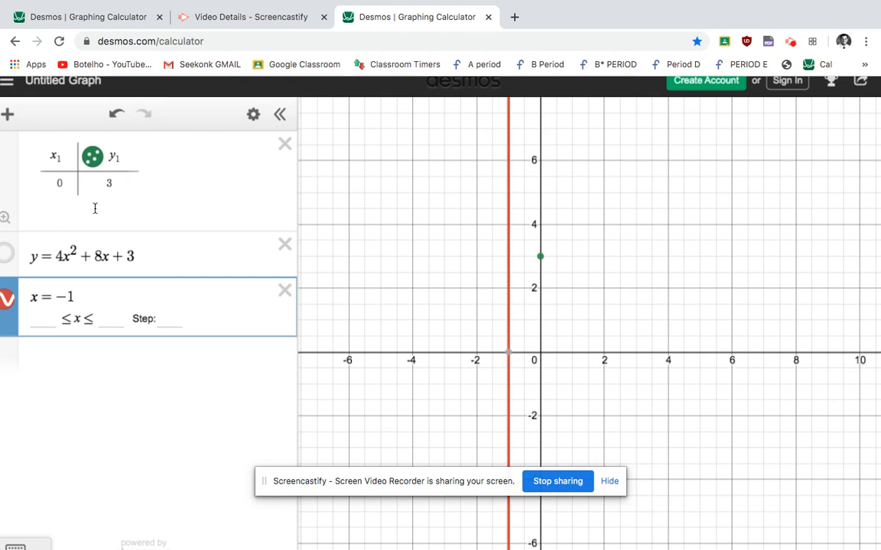
# Step: Enter the vertex in the table's second row as x = -1 and y = -1
pyautogui.click(70, 205)
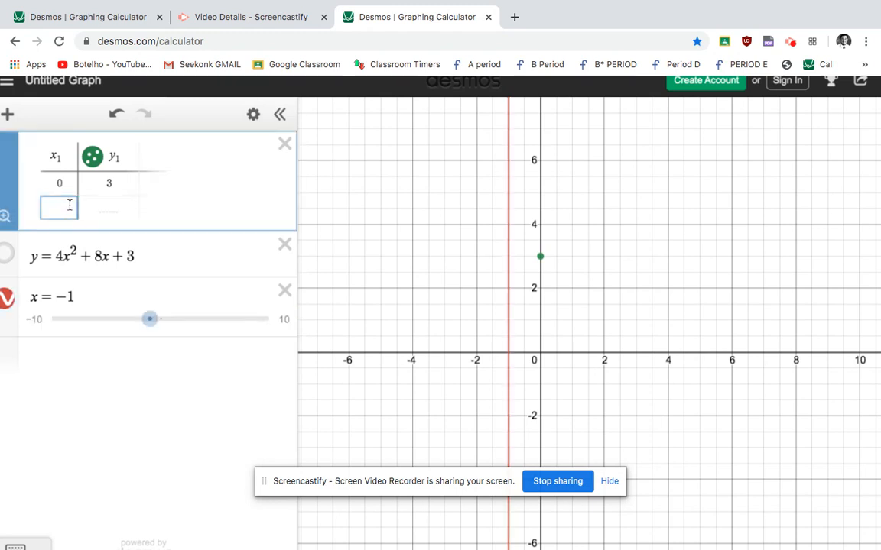
pyautogui.write('-')
pyautogui.write('1')
pyautogui.click(130, 209)
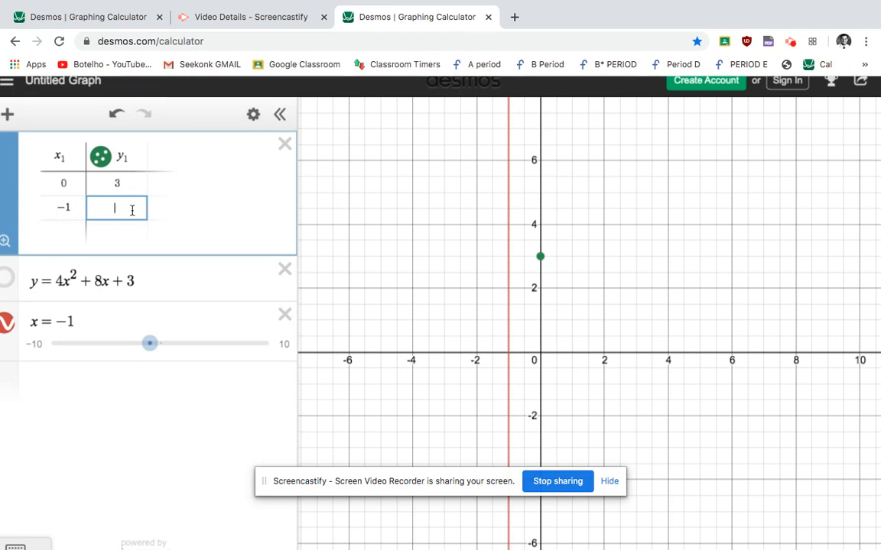
pyautogui.write('-1')
pyautogui.scroll(2, 543, 260)
pyautogui.scroll(2, 543, 258)
pyautogui.scroll(-3, 540, 259)
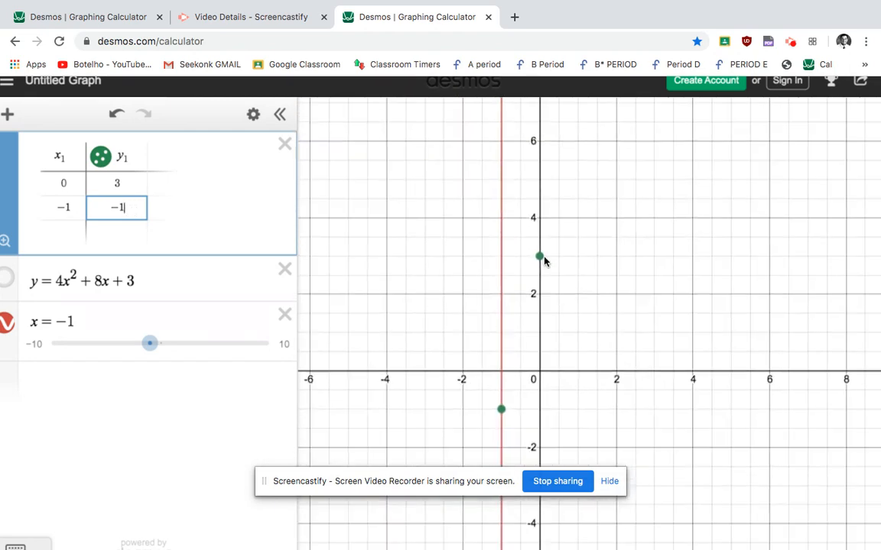
pyautogui.click(461, 260)
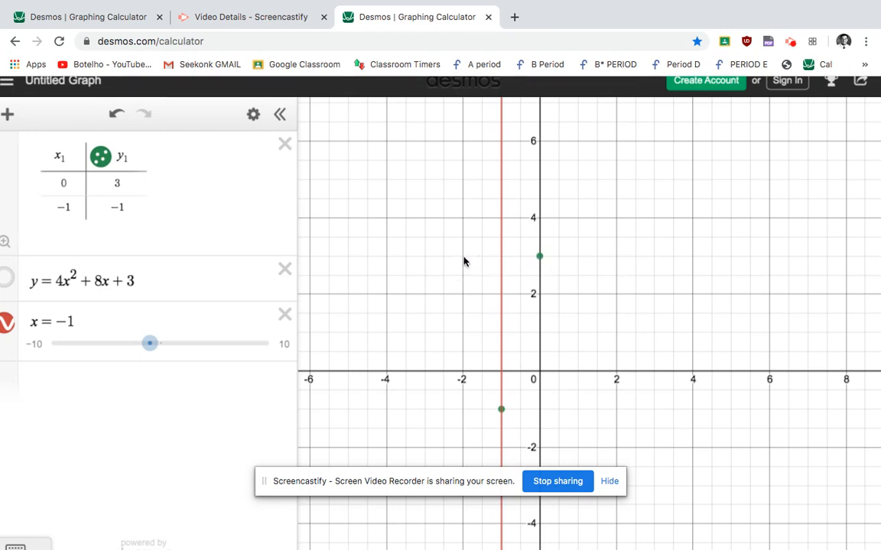
# Step: Add the mirror point of the y-intercept to the table as x = -2 and y = 3
pyautogui.click(67, 230)
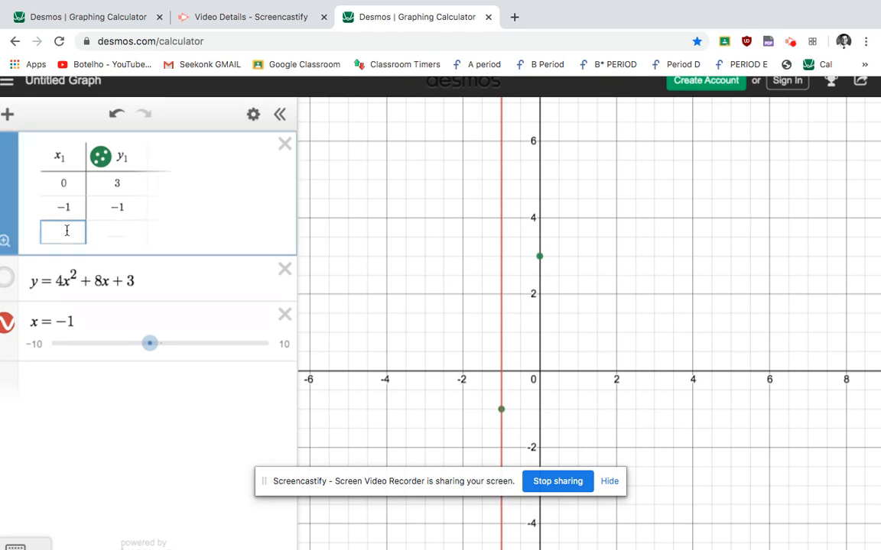
pyautogui.write('-2')
pyautogui.click(119, 231)
pyautogui.write('3')
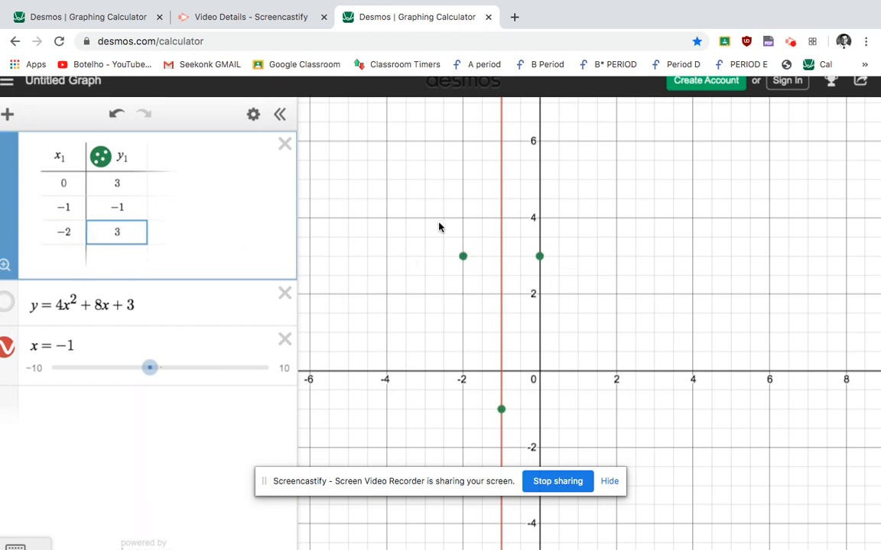
# Step: Add another point in the table's fourth row as x = 1 and y = 15
pyautogui.click(68, 258)
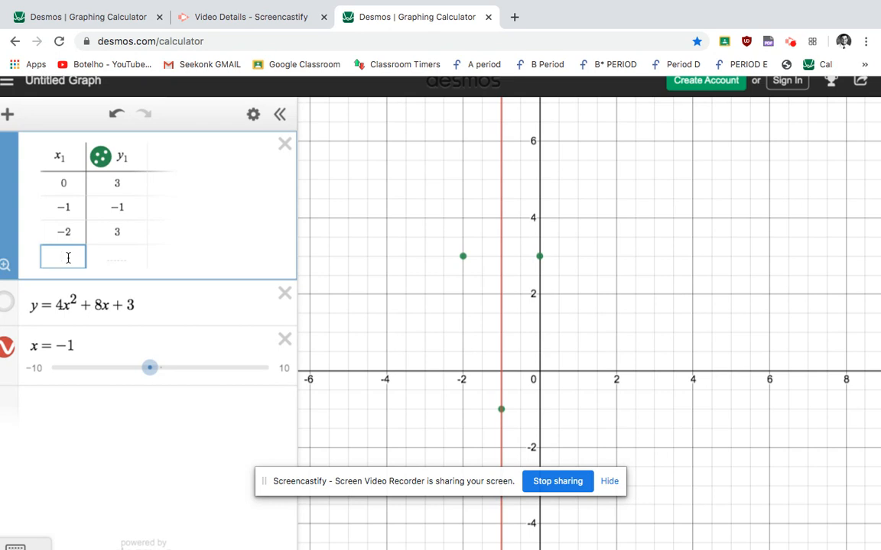
pyautogui.write('1')
pyautogui.click(121, 255)
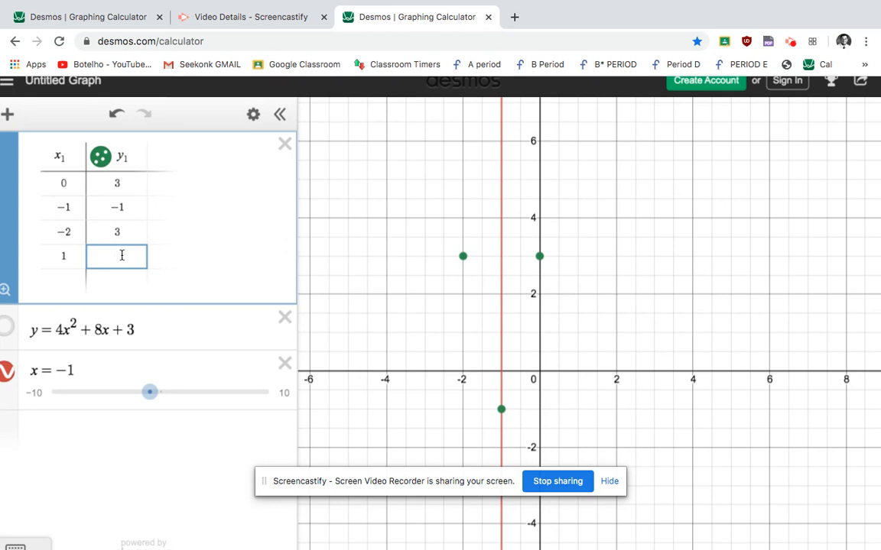
pyautogui.write('15')
# Step: Locate the plotted point (1, 15) on the graph and examine its position relative to the axis of symmetry
pyautogui.click(741, 267)
pyautogui.moveTo(742, 268); pyautogui.dragTo(713, 359)
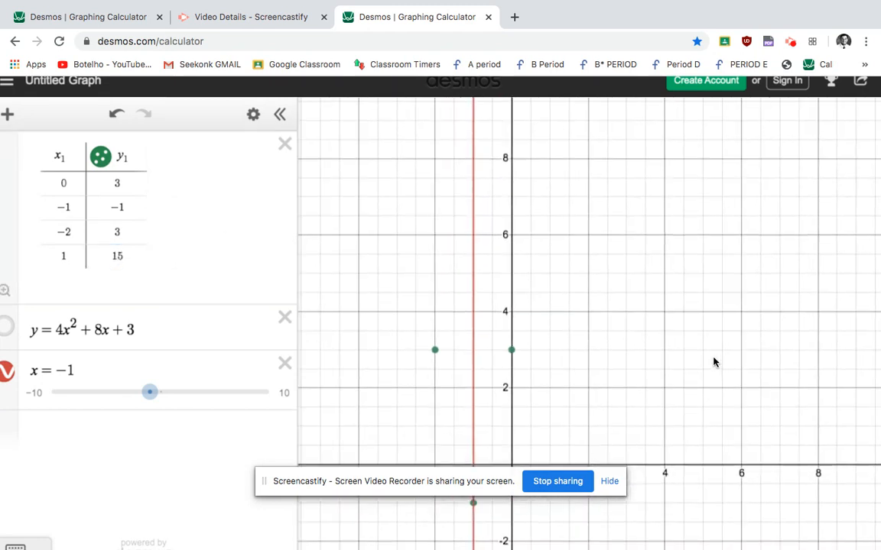
pyautogui.scroll(-3, 693, 305)
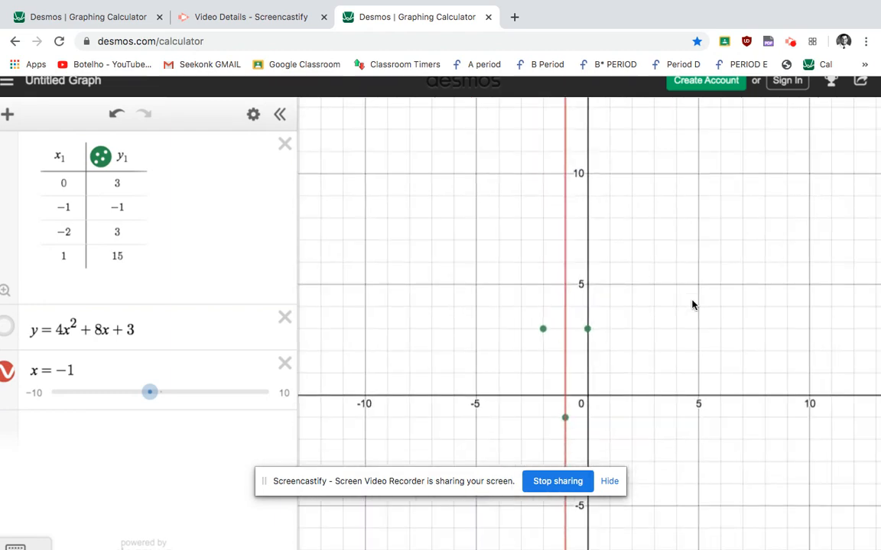
pyautogui.scroll(-2, 692, 305)
pyautogui.scroll(3, 692, 305)
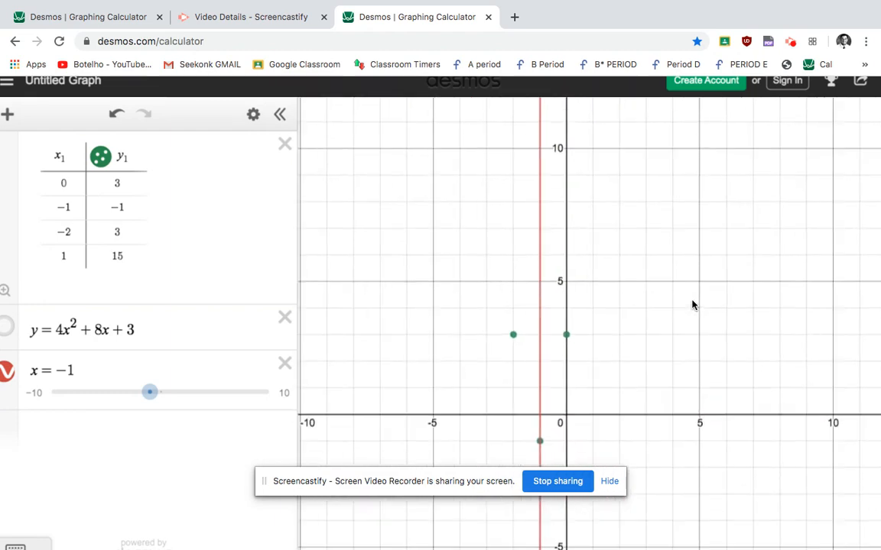
pyautogui.scroll(-2, 692, 305)
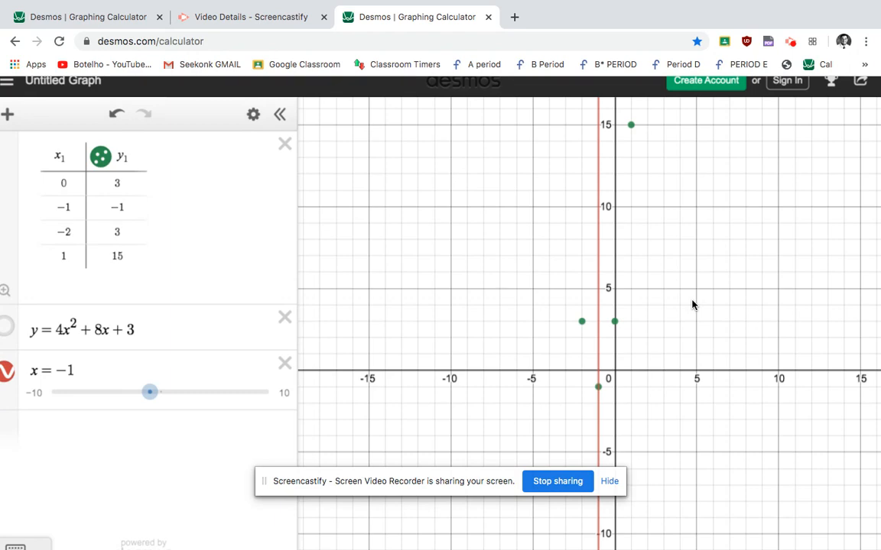
pyautogui.scroll(4, 693, 302)
pyautogui.moveTo(620, 289); pyautogui.dragTo(666, 453)
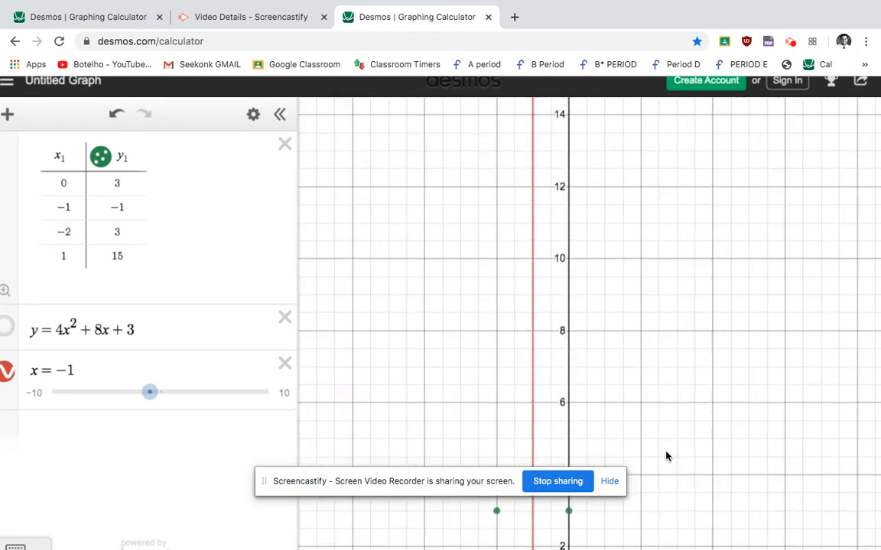
pyautogui.moveTo(615, 257); pyautogui.dragTo(615, 409)
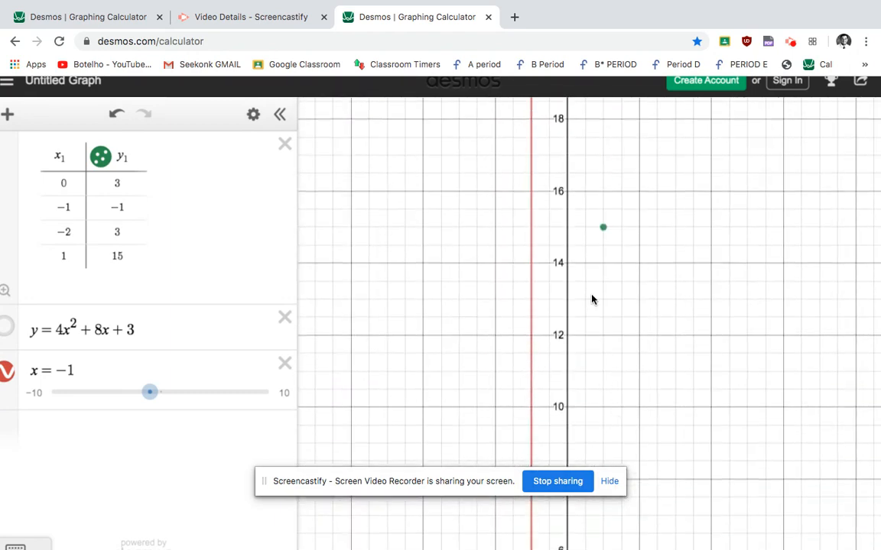
pyautogui.moveTo(603, 229)
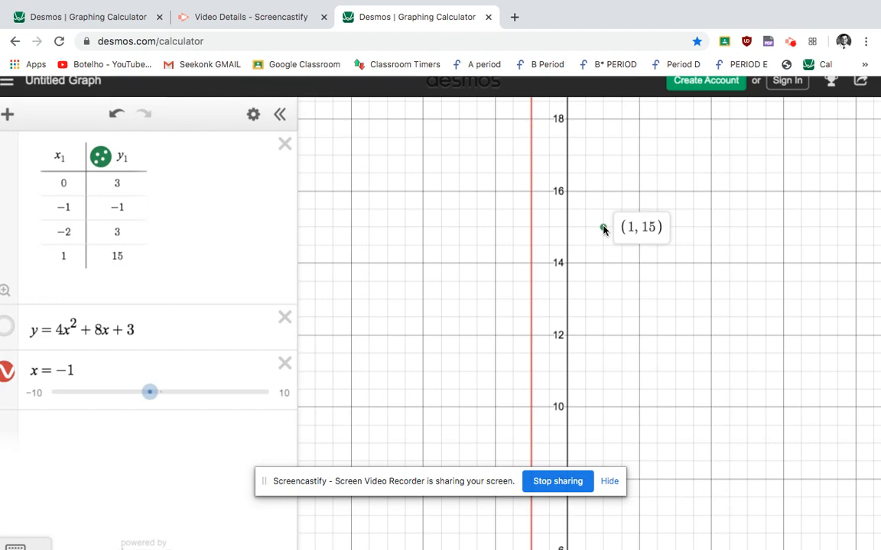
pyautogui.scroll(2, 603, 228)
pyautogui.scroll(-5, 603, 228)
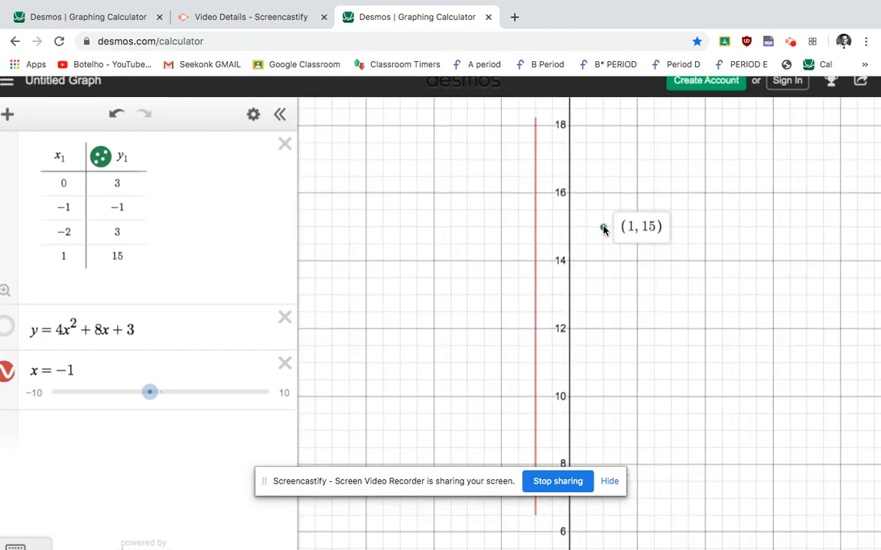
pyautogui.scroll(1, 603, 228)
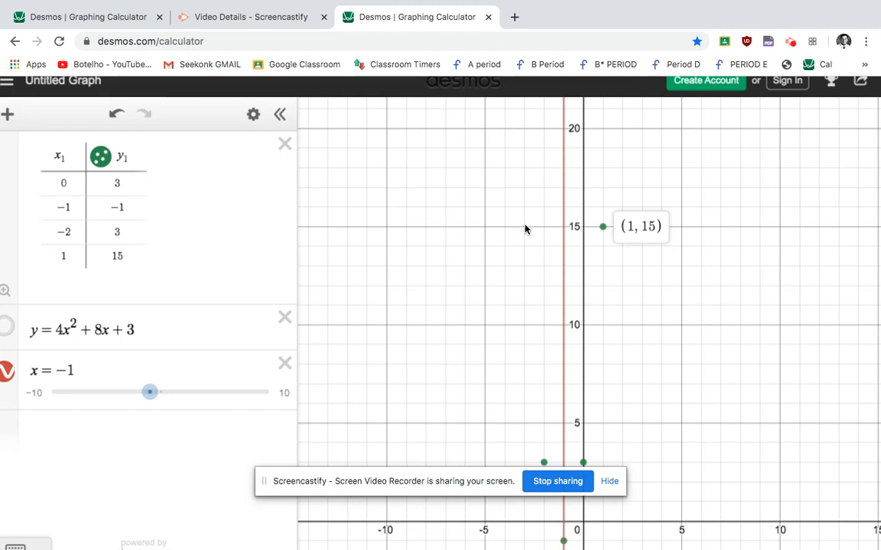
# Step: Add the mirror point of (1, 15) to the table as x = -3 and y = 15
pyautogui.click(77, 280)
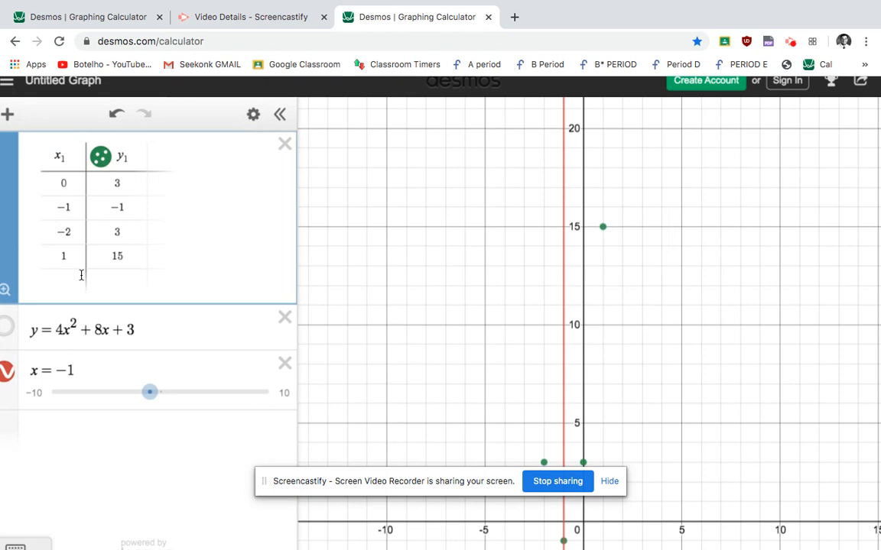
pyautogui.write('-3')
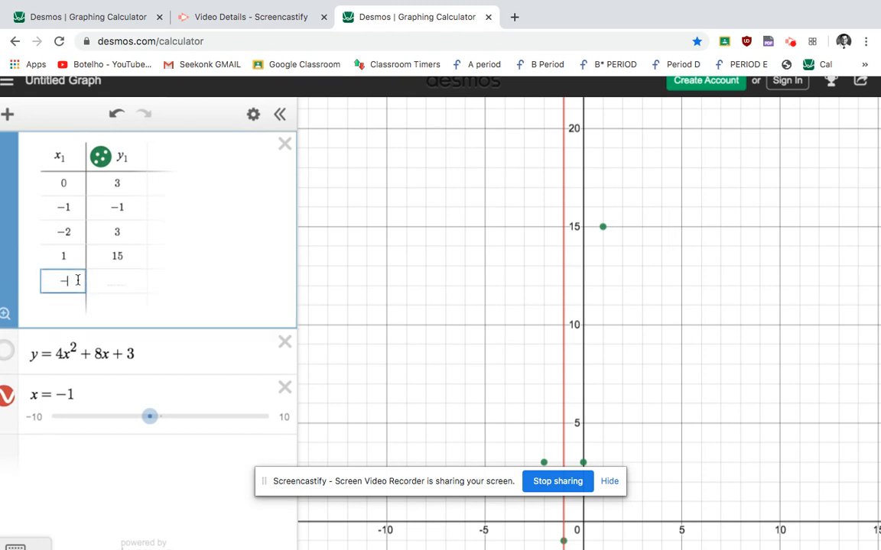
pyautogui.click(127, 283)
pyautogui.write('15')
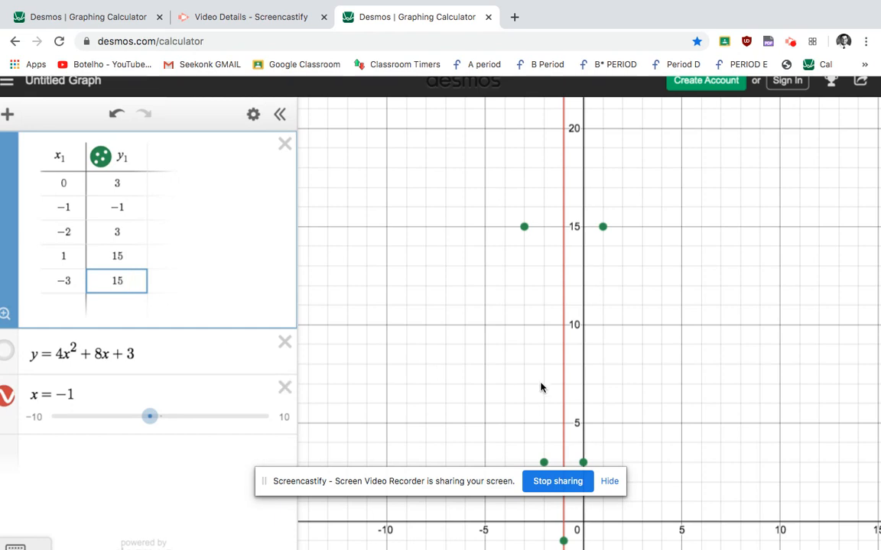
pyautogui.moveTo(678, 328); pyautogui.dragTo(640, 272)
pyautogui.scroll(-3, 640, 270)
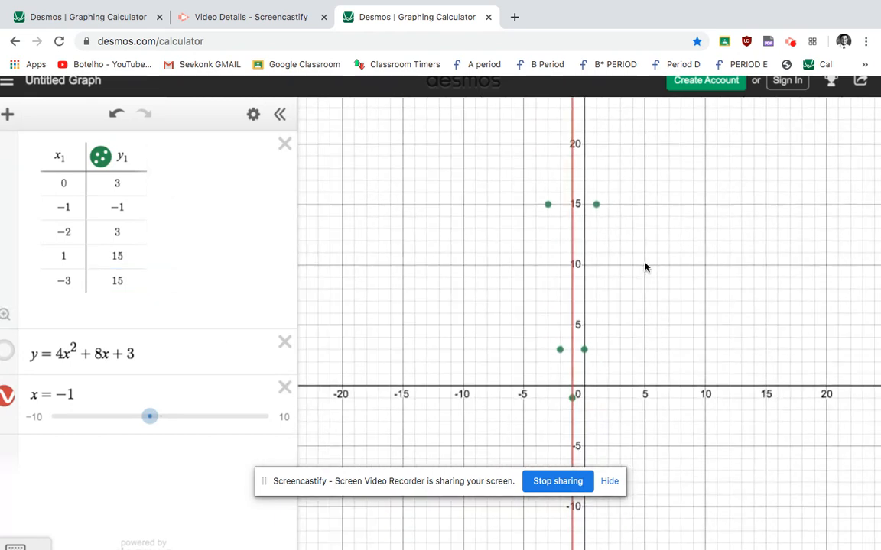
pyautogui.scroll(3, 646, 264)
pyautogui.scroll(-2, 646, 263)
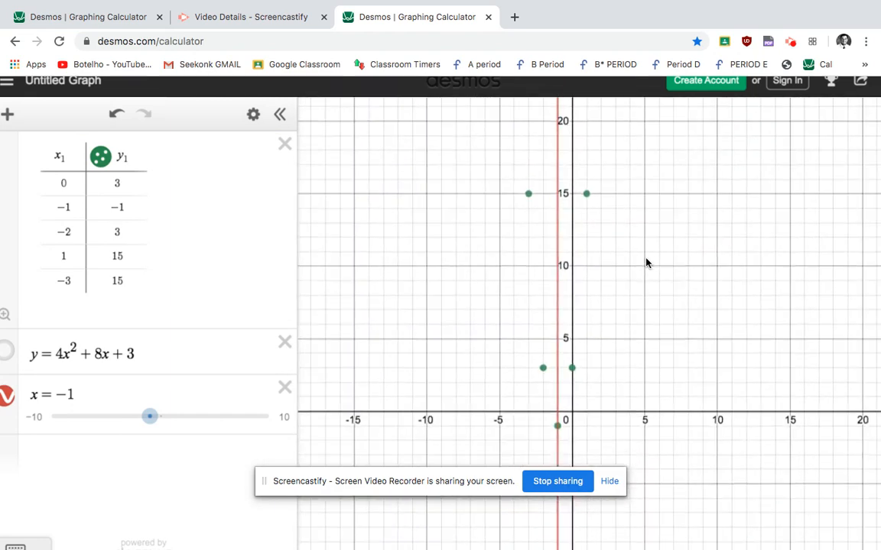
# Step: Make the table's points draggable in the vertical direction only, leaving the connecting lines off
pyautogui.click(101, 156)
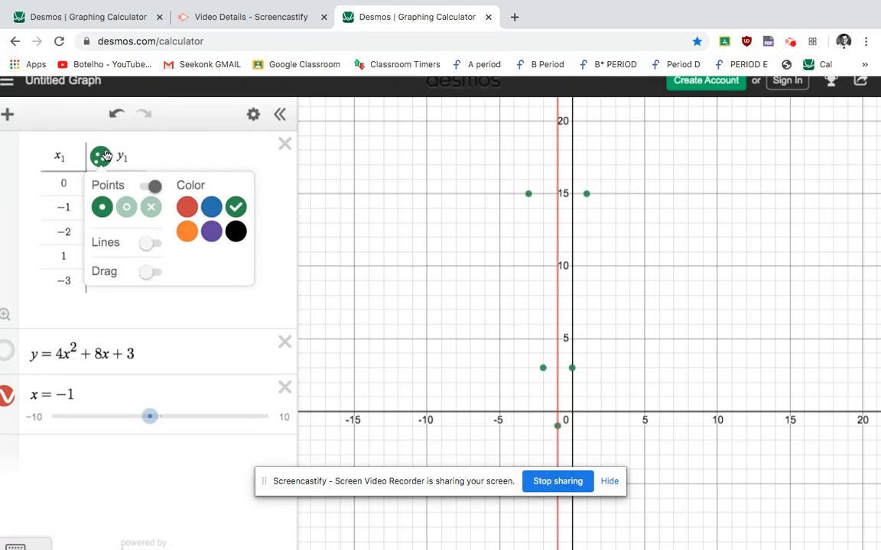
pyautogui.click(151, 243)
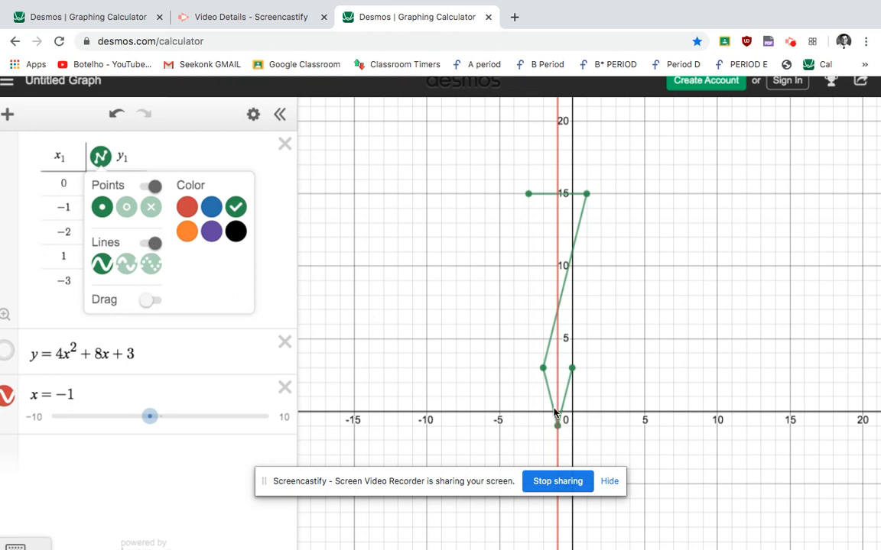
pyautogui.click(154, 243)
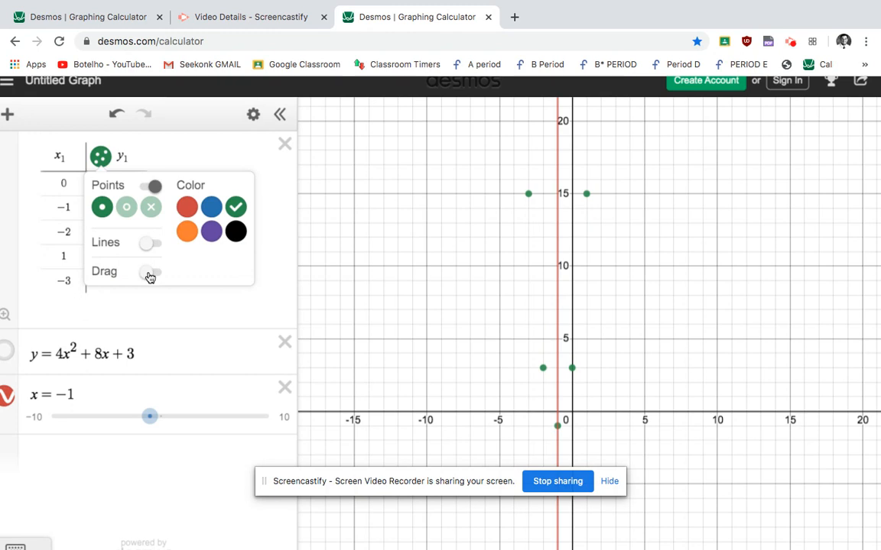
pyautogui.click(150, 273)
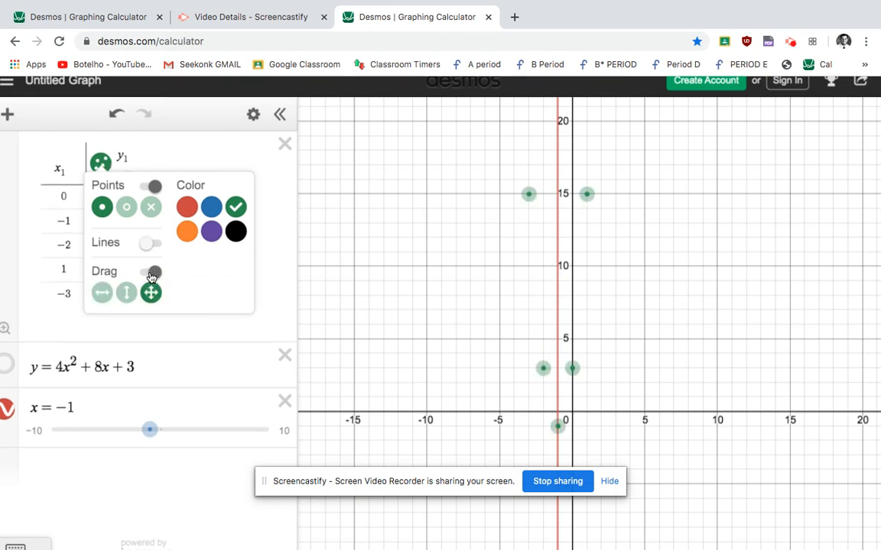
pyautogui.click(127, 293)
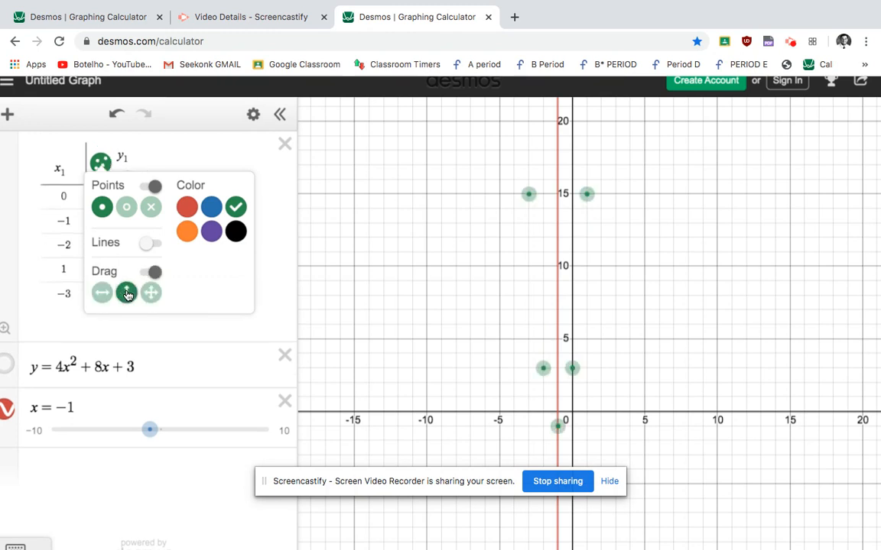
# Step: Show the coordinates of all five plotted points on the graph, from the far-left point around to the far-right one
pyautogui.click(528, 195)
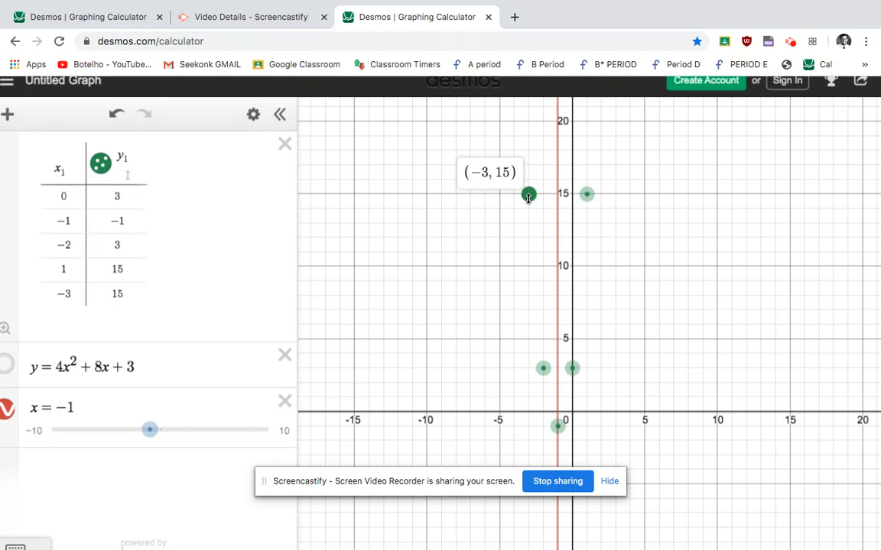
pyautogui.click(542, 368)
pyautogui.click(557, 426)
pyautogui.click(572, 368)
pyautogui.click(587, 195)
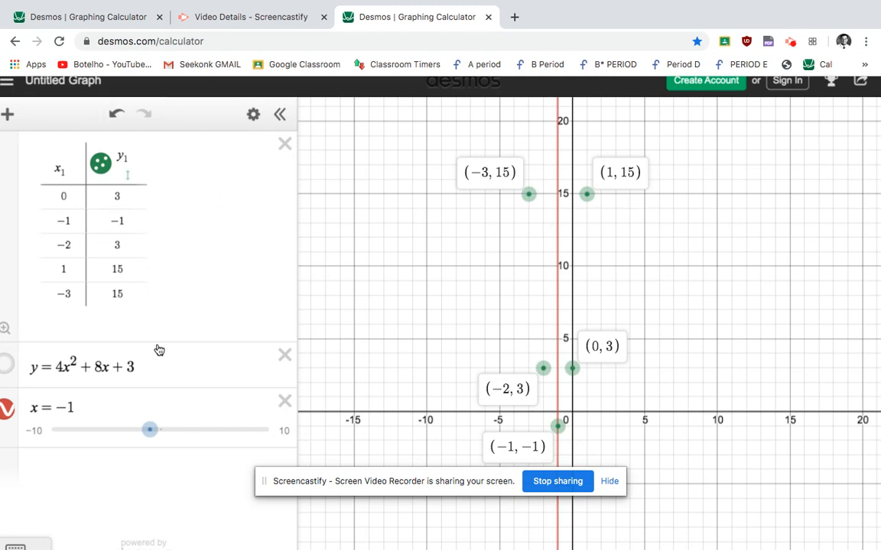
# Step: Display the parabola y = 4x^2 + 8x + 3 on the graph together with the plotted points
pyautogui.click(105, 367)
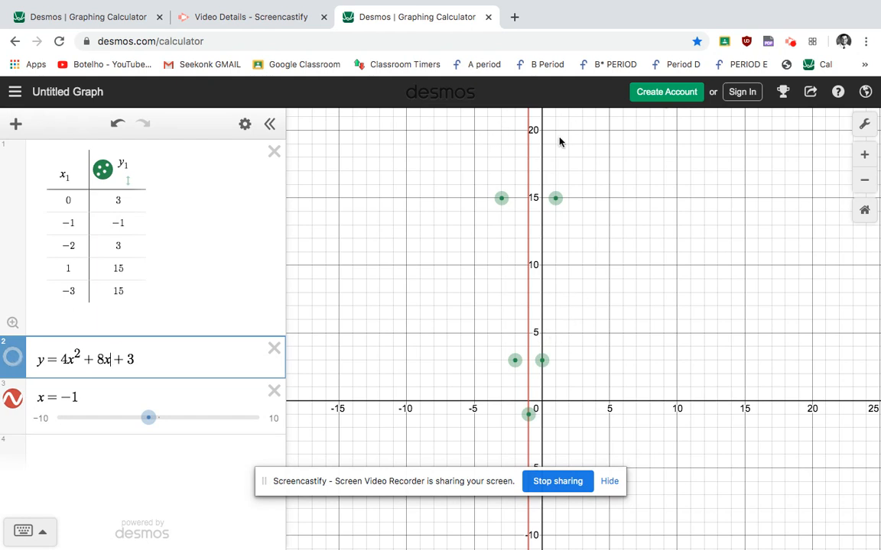
pyautogui.click(13, 358)
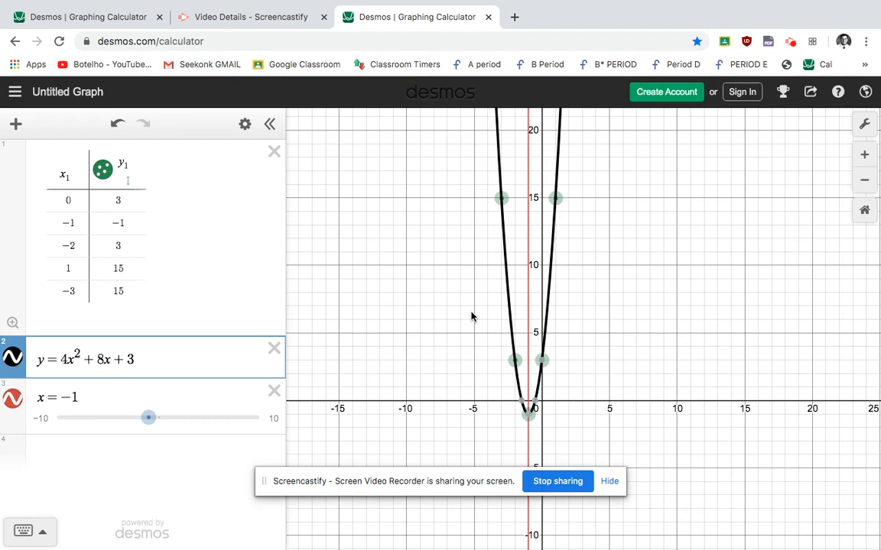
pyautogui.scroll(3, 471, 315)
pyautogui.scroll(-4, 471, 315)
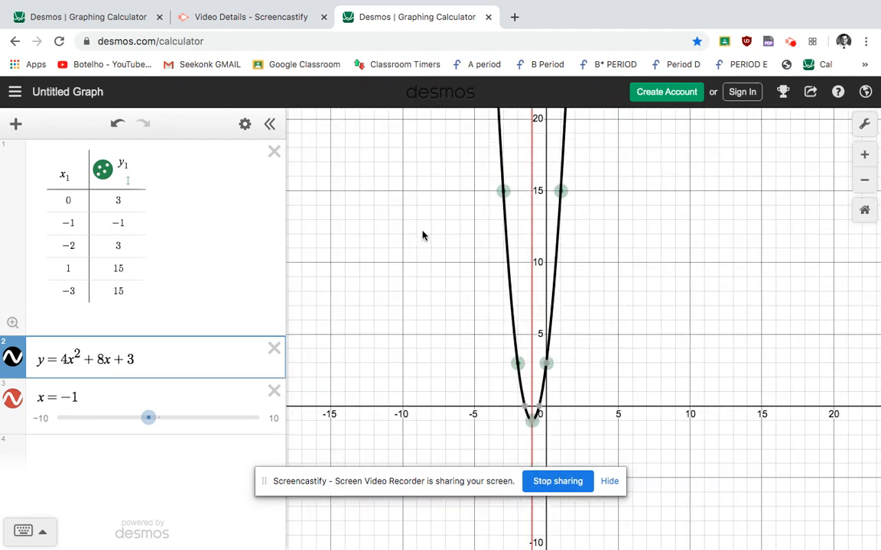
# Step: Capture a screenshot of the graph area enclosing the five plotted points and the vertex of the parabola
pyautogui.press('super+shift+4')
pyautogui.moveTo(456, 154); pyautogui.dragTo(603, 451)
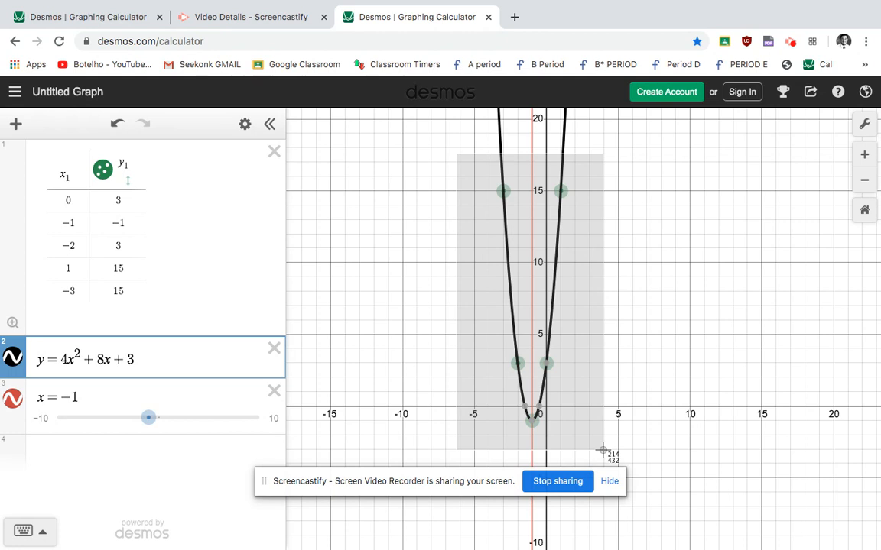
pyautogui.moveTo(603, 451); pyautogui.dragTo(603, 454)
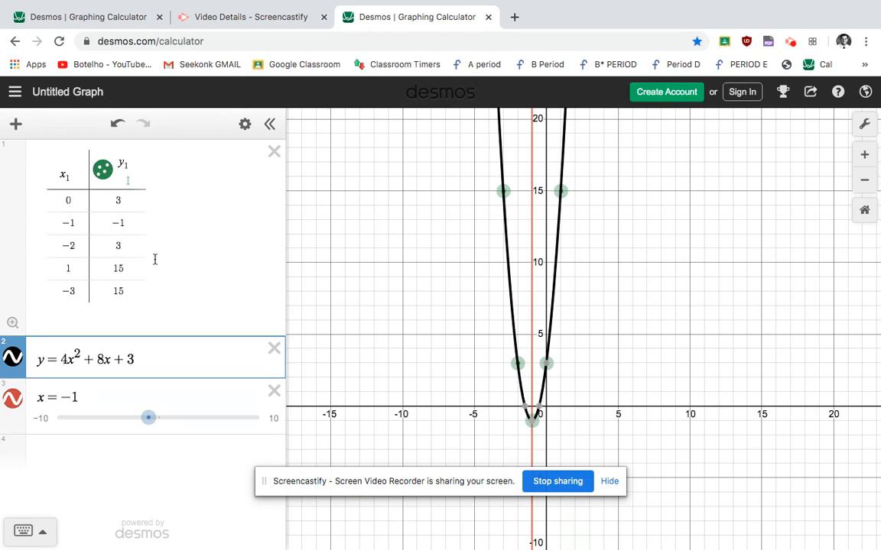
# Step: Toggle the parabola and the axis-of-symmetry line x = -1 off and back on, one after the other
pyautogui.click(14, 357)
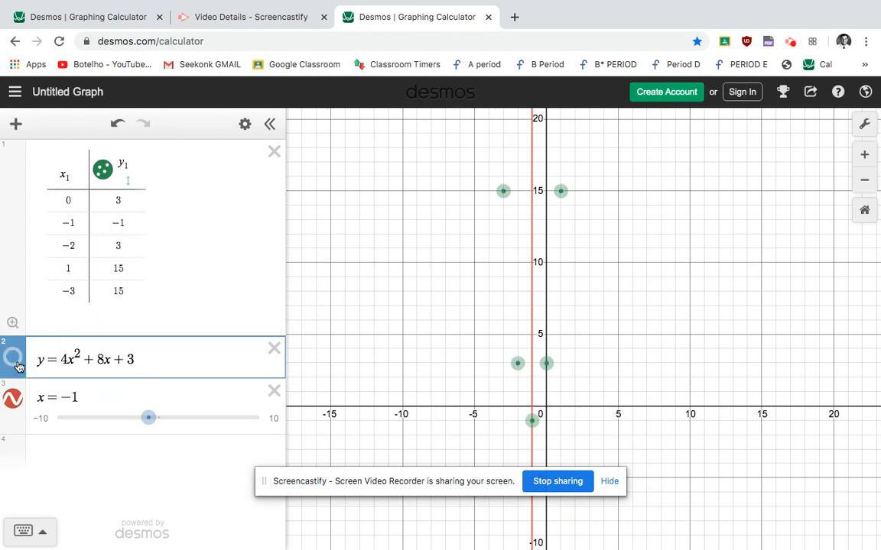
pyautogui.click(14, 358)
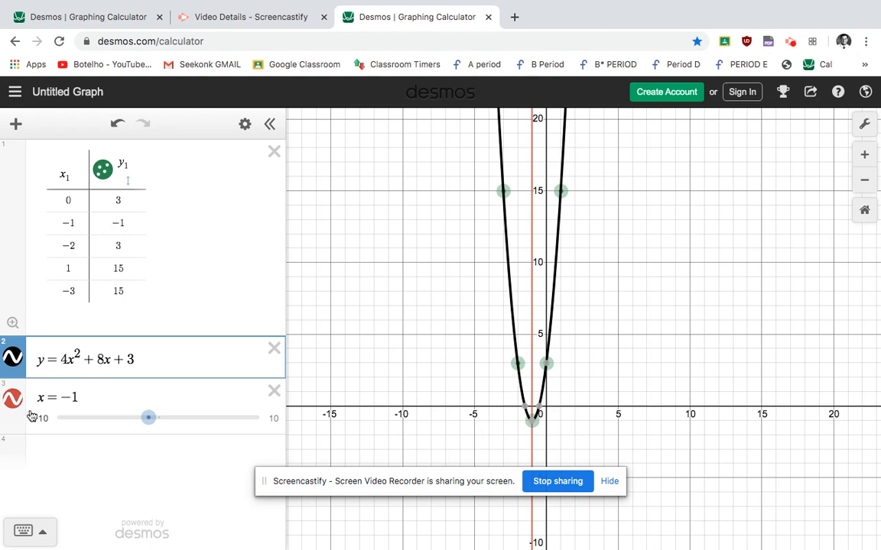
pyautogui.click(14, 401)
pyautogui.click(14, 400)
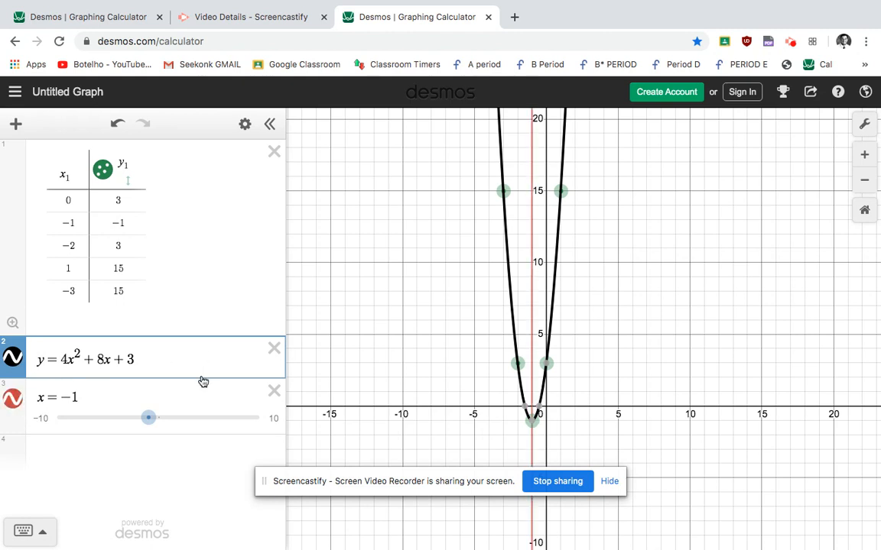